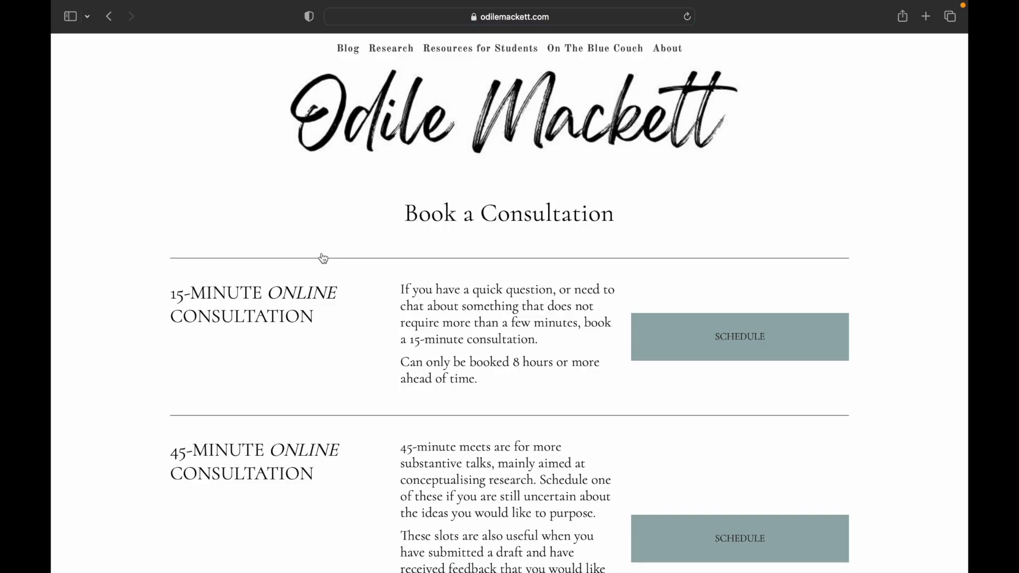
# Book a consultation slot on 26 July at 14:45 in the Calendly scheduler
pyautogui.scroll(-5, 320, 257)
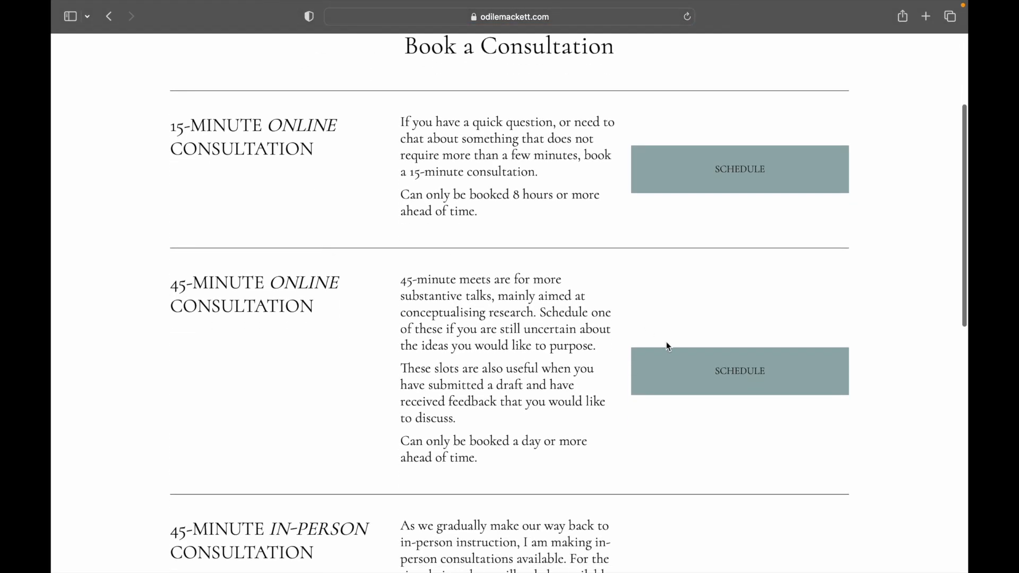
pyautogui.click(725, 370)
pyautogui.click(510, 380)
pyautogui.click(640, 278)
pyautogui.click(640, 278)
# Fill in the booker's full name and e-mail address on the booking form
pyautogui.write('Piet Pompies')
pyautogui.press('Tab')
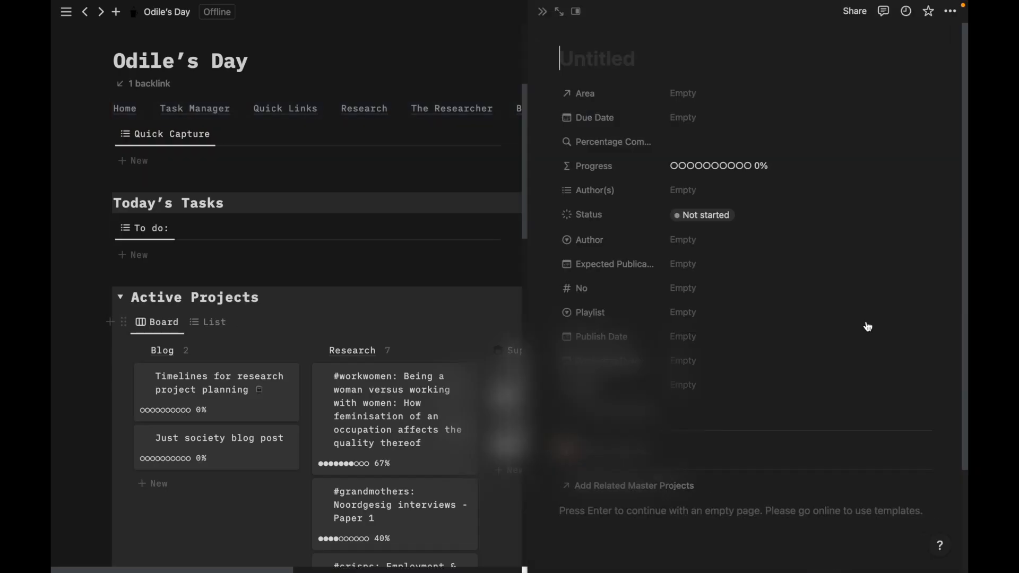
# Title the page 'New Project' and set its due date to 31 August 2023
pyautogui.write('New Project')
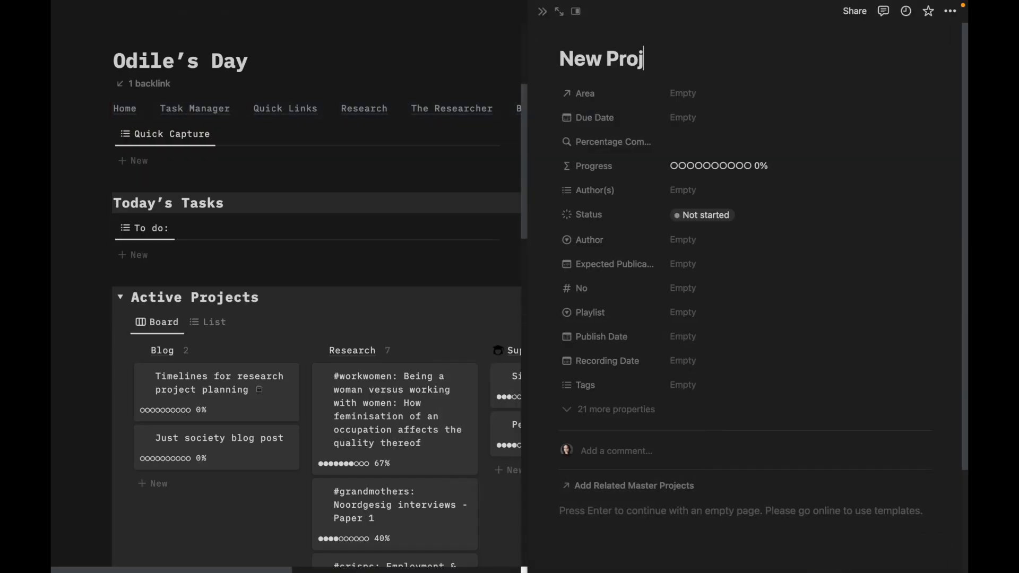
pyautogui.click(719, 120)
pyautogui.click(810, 171)
pyautogui.click(753, 289)
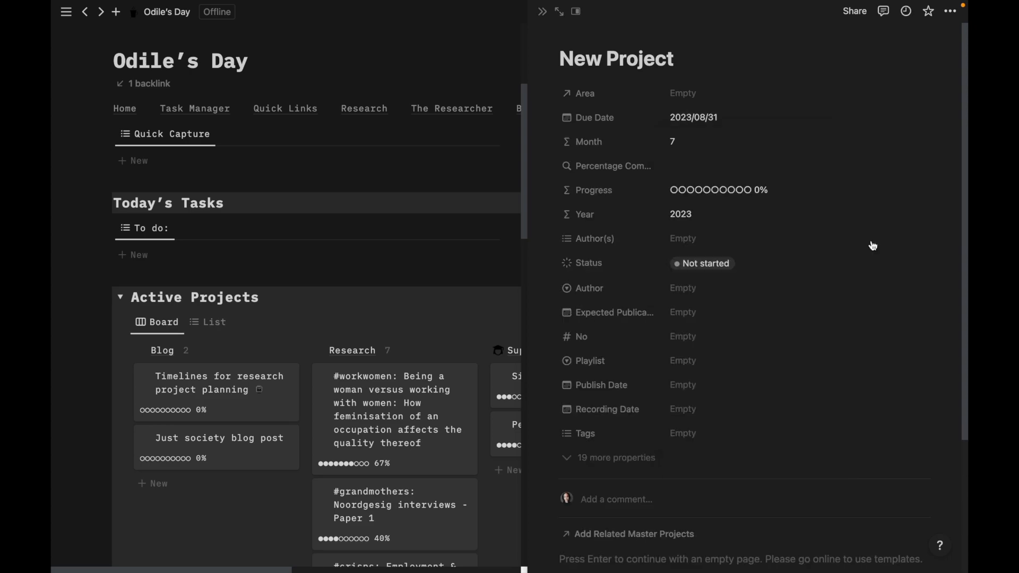
# Set the page's Status property to In progress
pyautogui.click(619, 458)
pyautogui.scroll(-6, 705, 401)
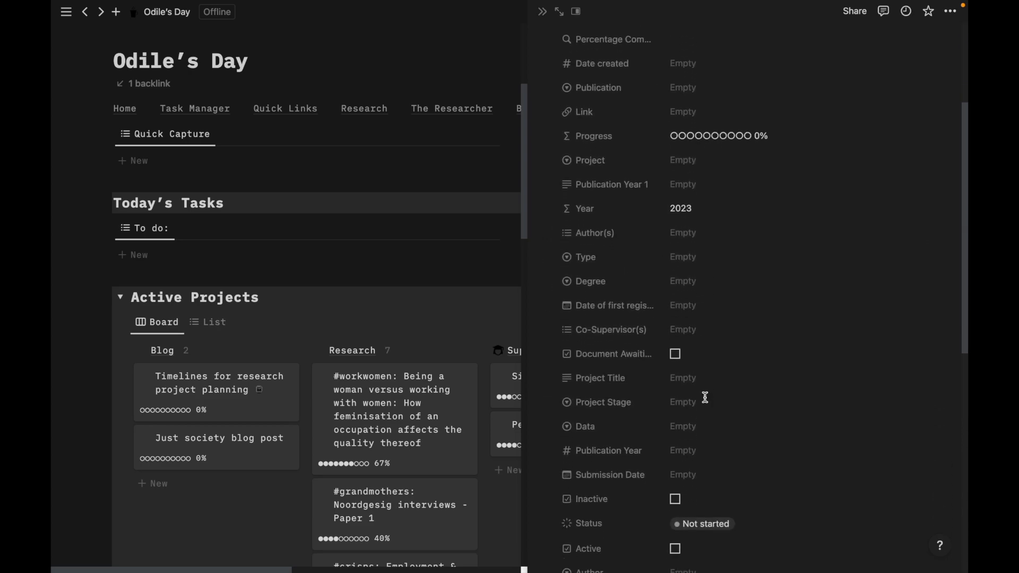
pyautogui.scroll(-2, 770, 329)
pyautogui.click(701, 312)
pyautogui.click(703, 334)
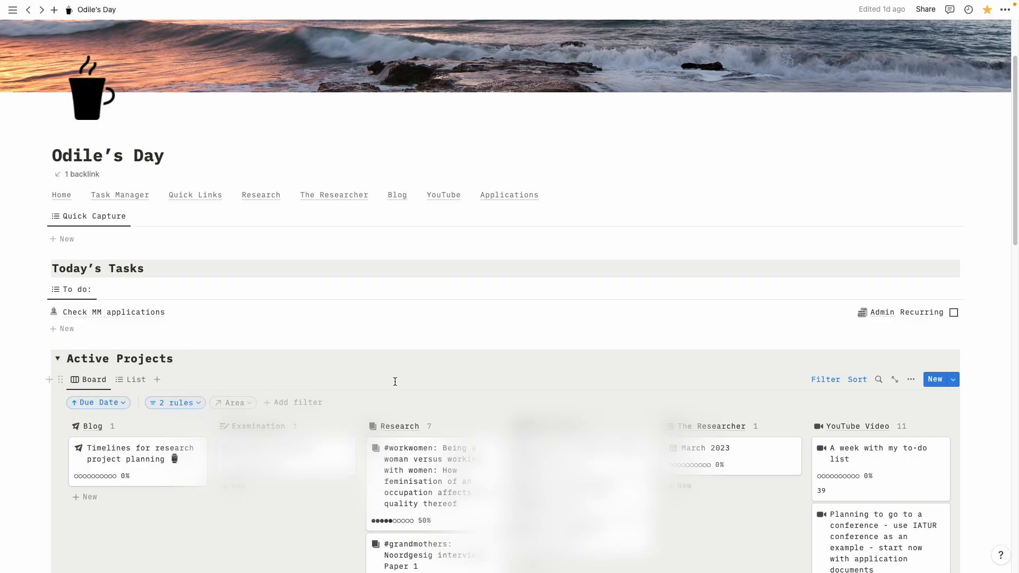
# Open the #workwomen research project and tick Write article as Done in its task table
pyautogui.scroll(-5, 407, 385)
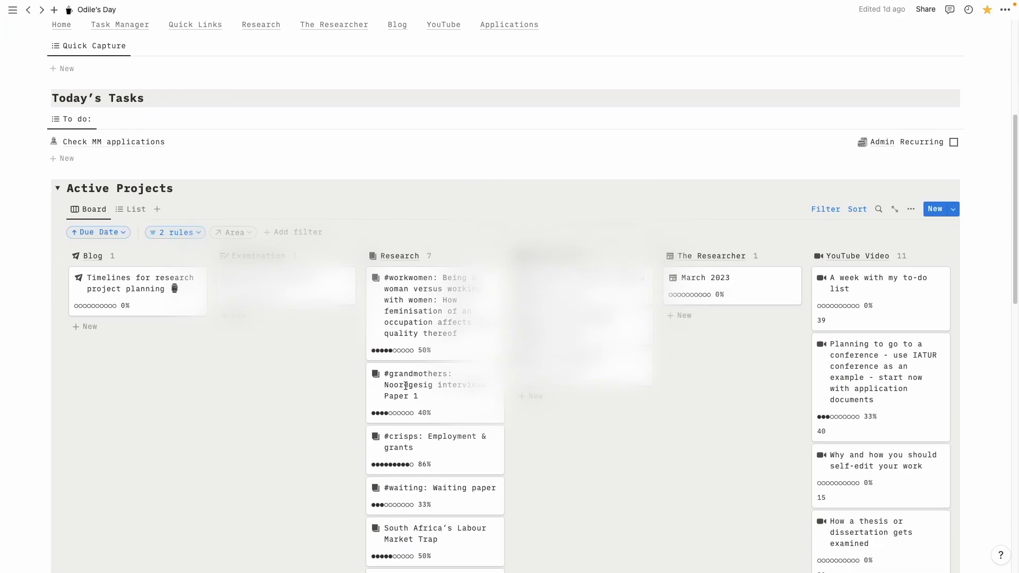
pyautogui.scroll(-1, 311, 415)
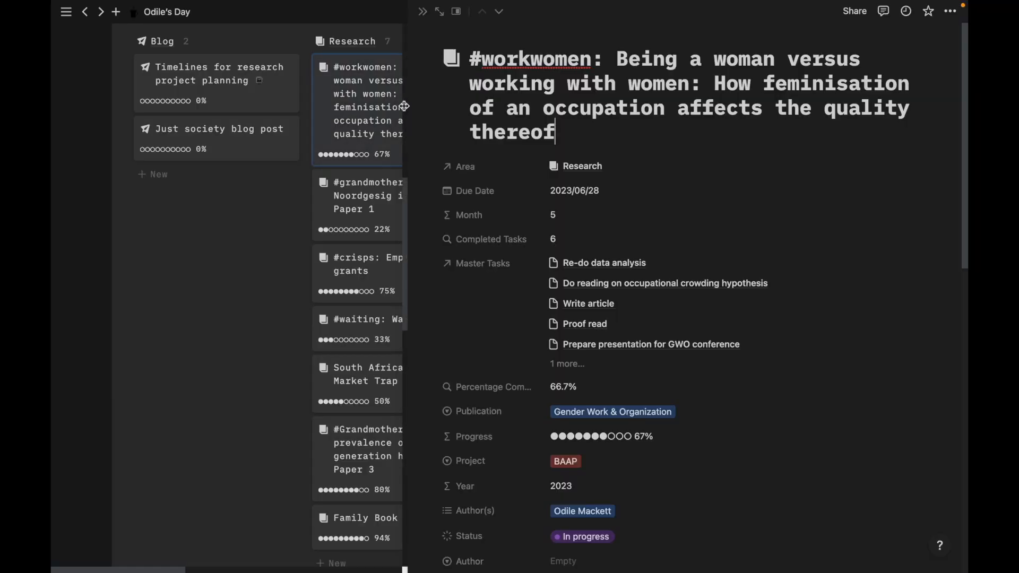
pyautogui.click(441, 13)
pyautogui.scroll(-5, 542, 266)
pyautogui.scroll(-7, 543, 267)
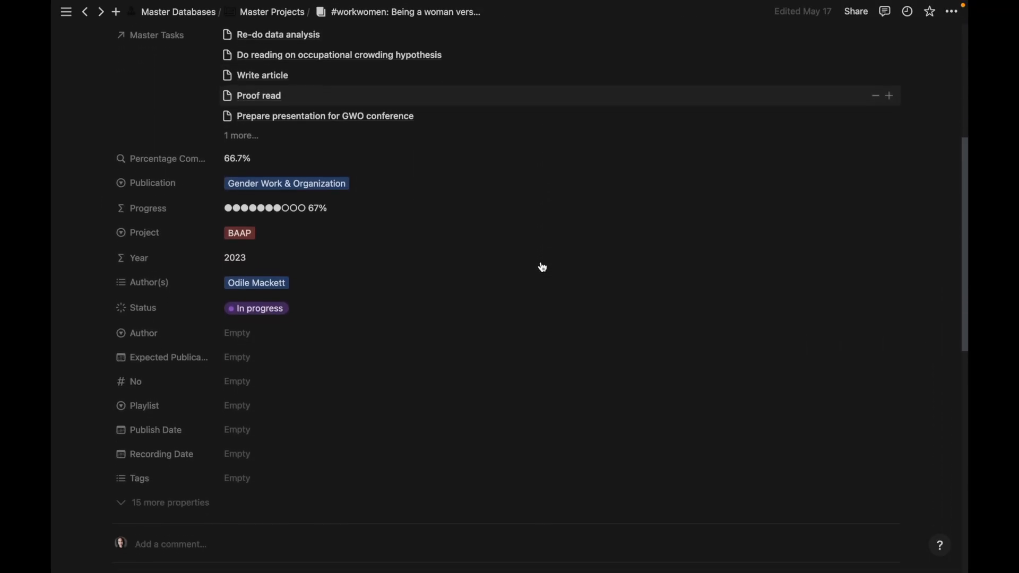
pyautogui.scroll(-3, 543, 267)
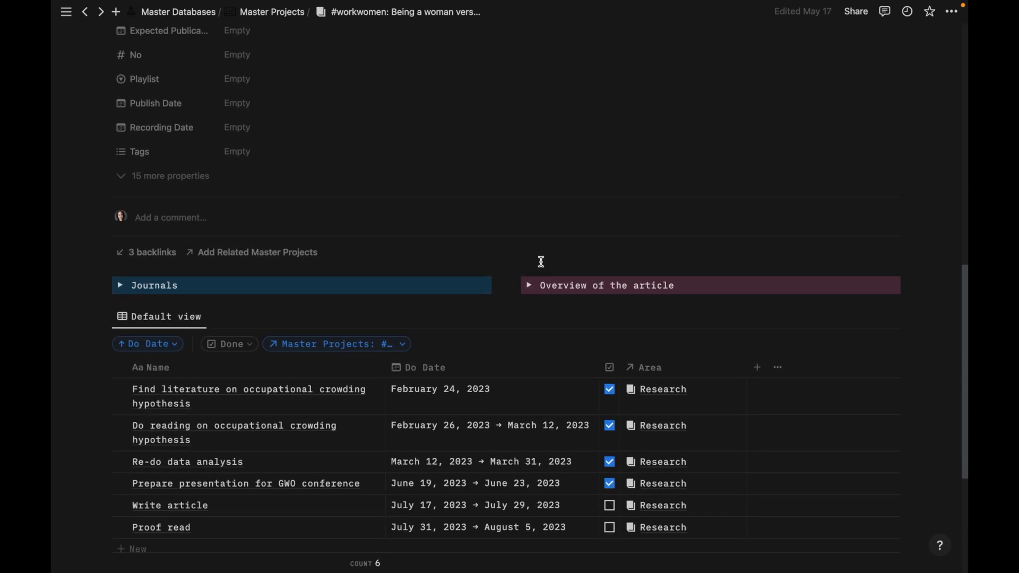
pyautogui.scroll(-2, 541, 262)
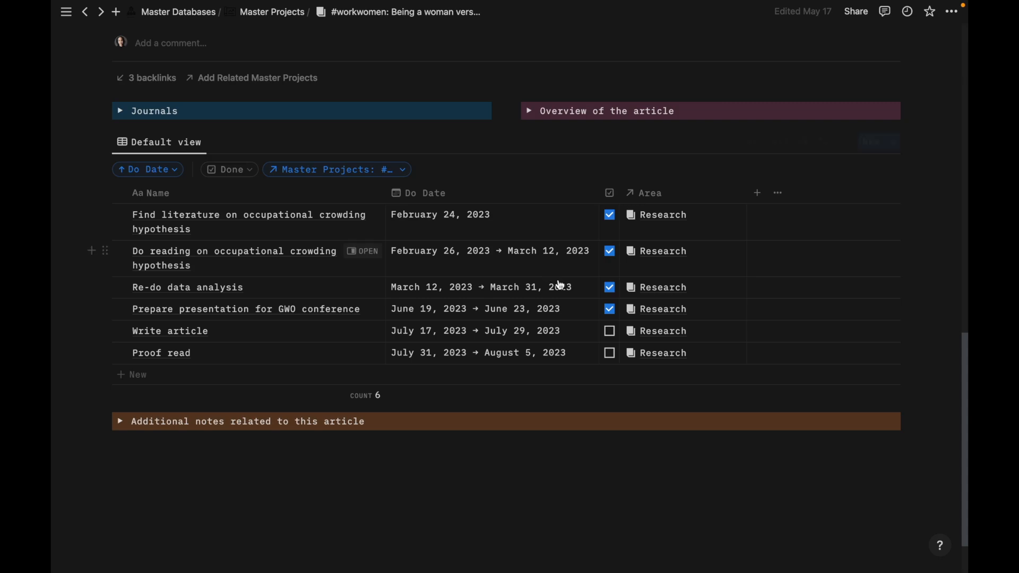
pyautogui.click(610, 333)
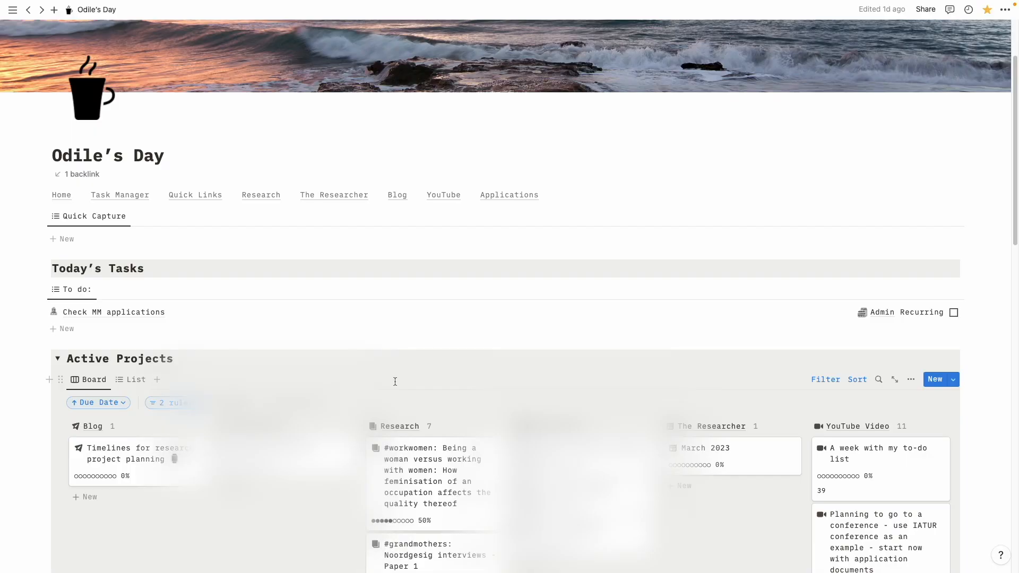
pyautogui.scroll(-5, 403, 384)
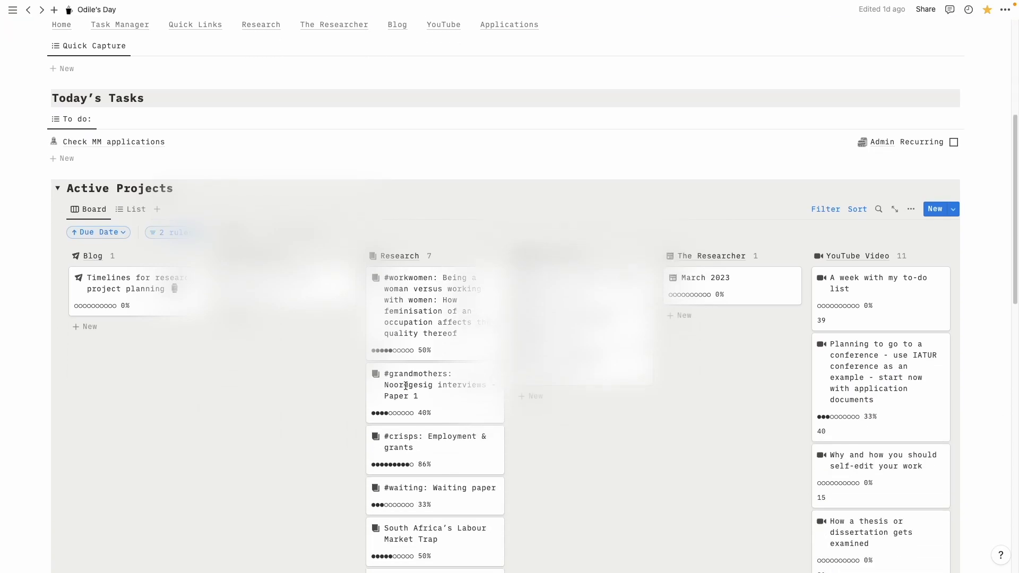
pyautogui.scroll(-1, 311, 415)
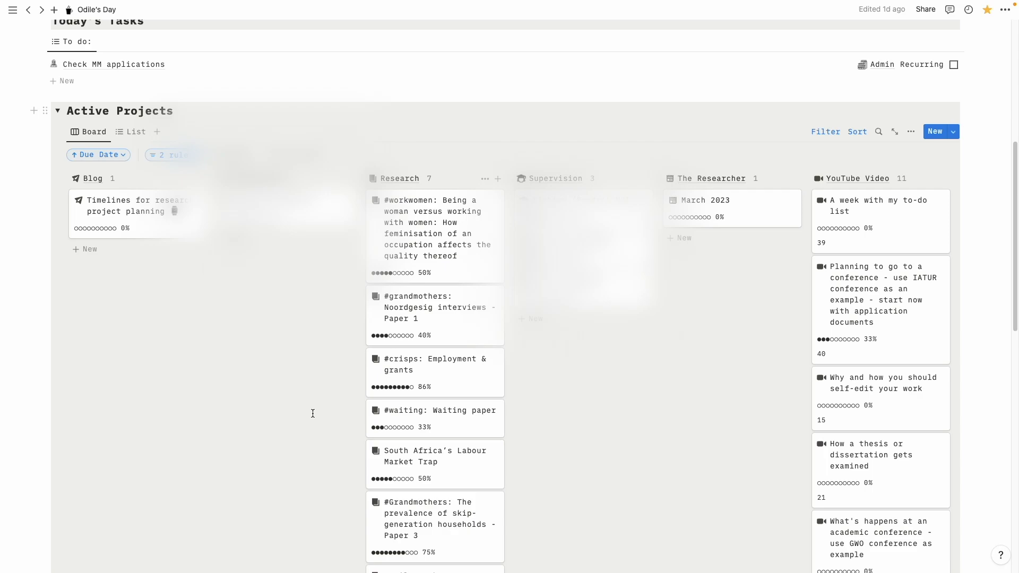
pyautogui.scroll(1, 313, 413)
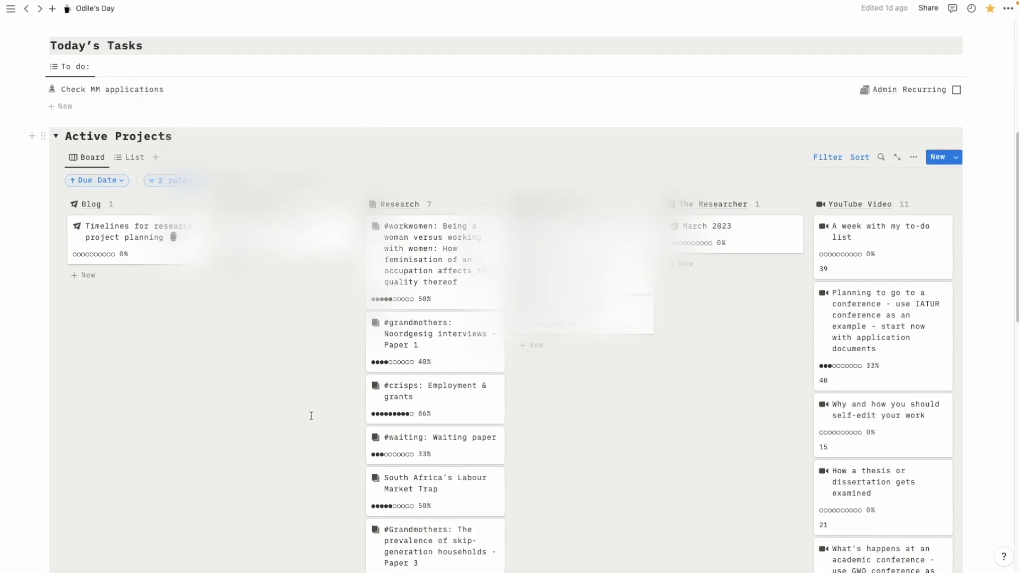
pyautogui.scroll(-1, 313, 414)
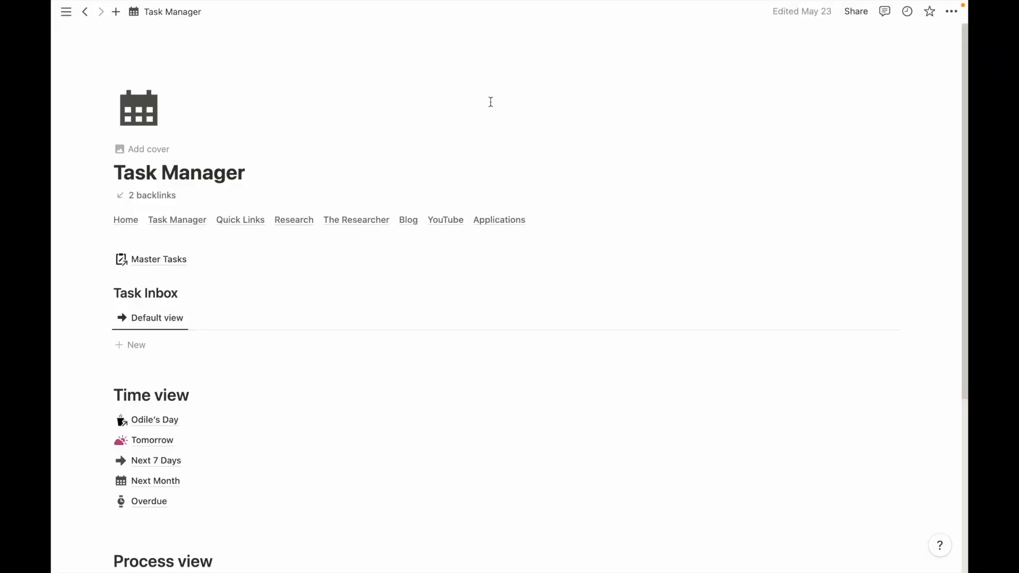
# Scroll the Task Manager page down to its Time view and Process view lists
pyautogui.scroll(-5, 489, 103)
pyautogui.scroll(-1, 489, 101)
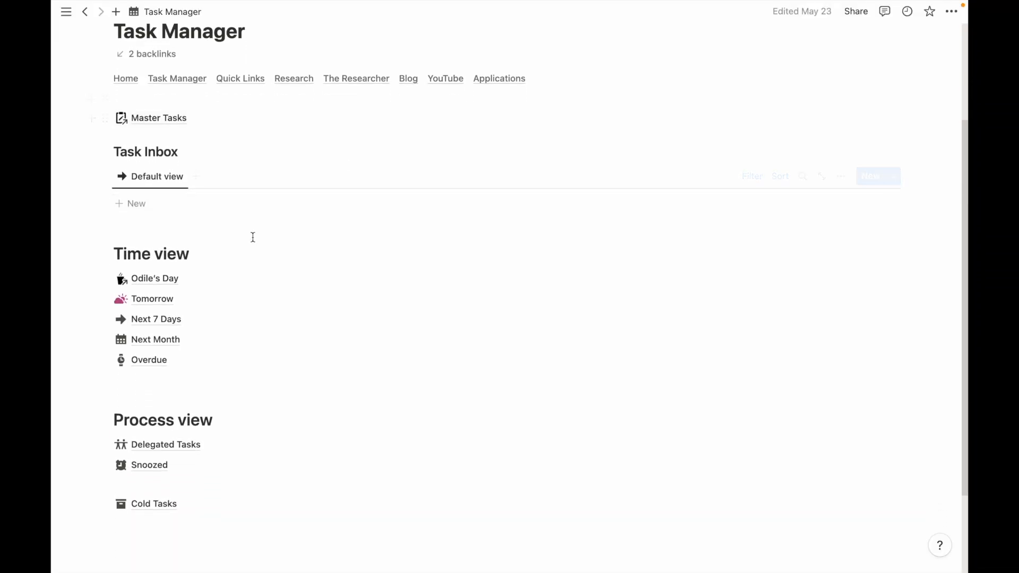
# Open the Next 7 Days list under Time view and scroll through its tasks
pyautogui.click(165, 319)
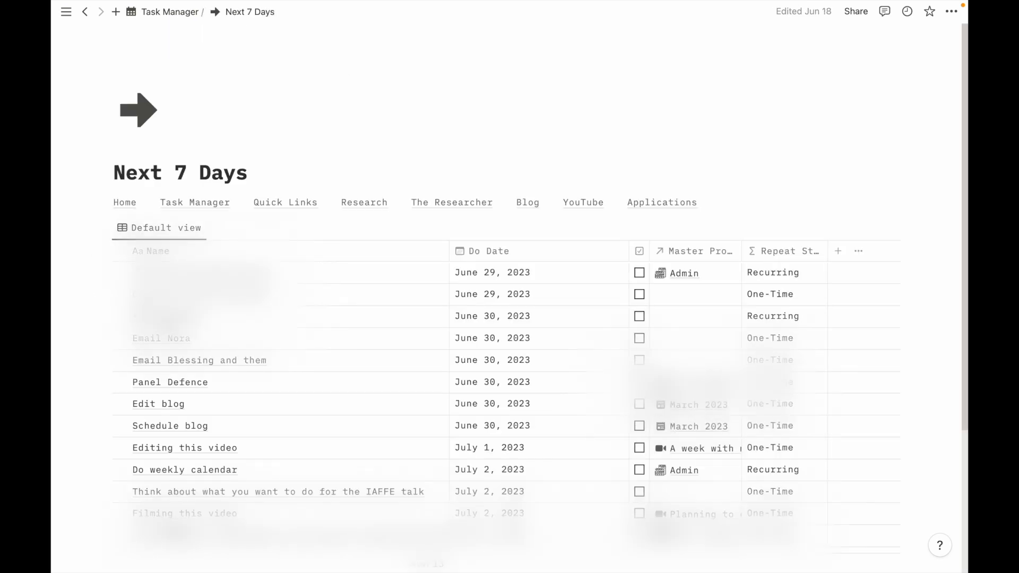
pyautogui.scroll(-2, 167, 323)
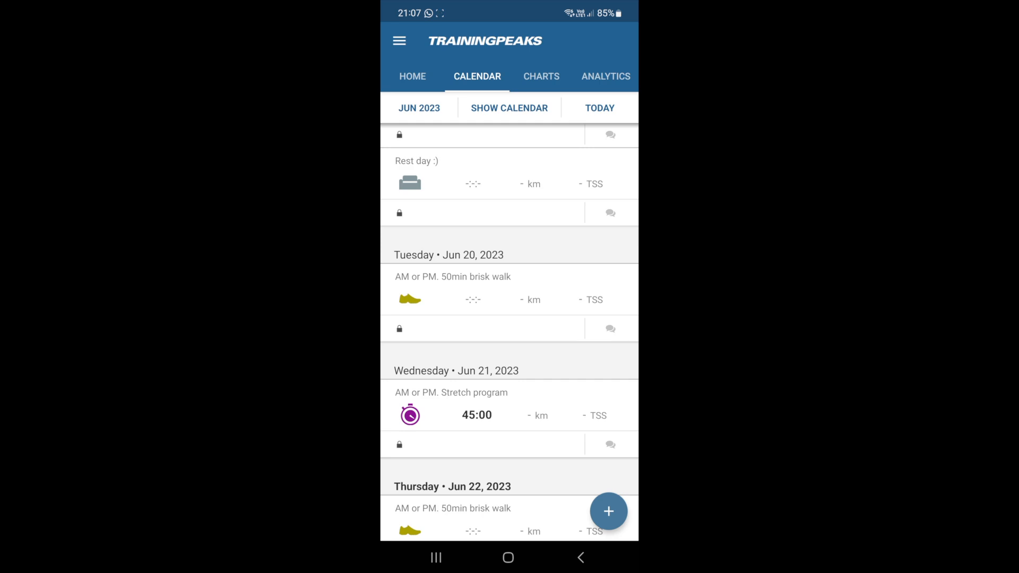
pyautogui.scroll(-1, 510, 333)
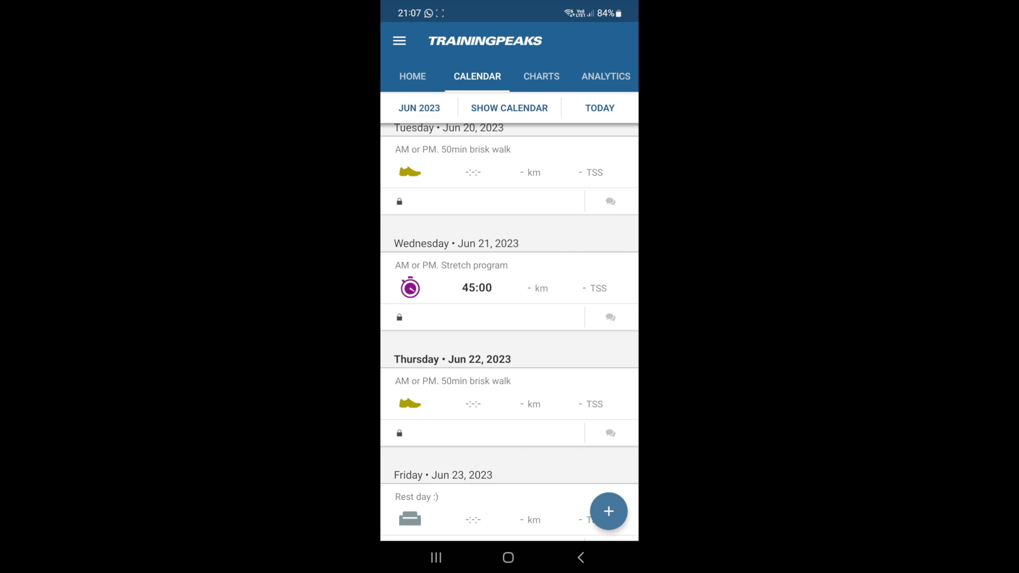
pyautogui.scroll(-3, 509, 332)
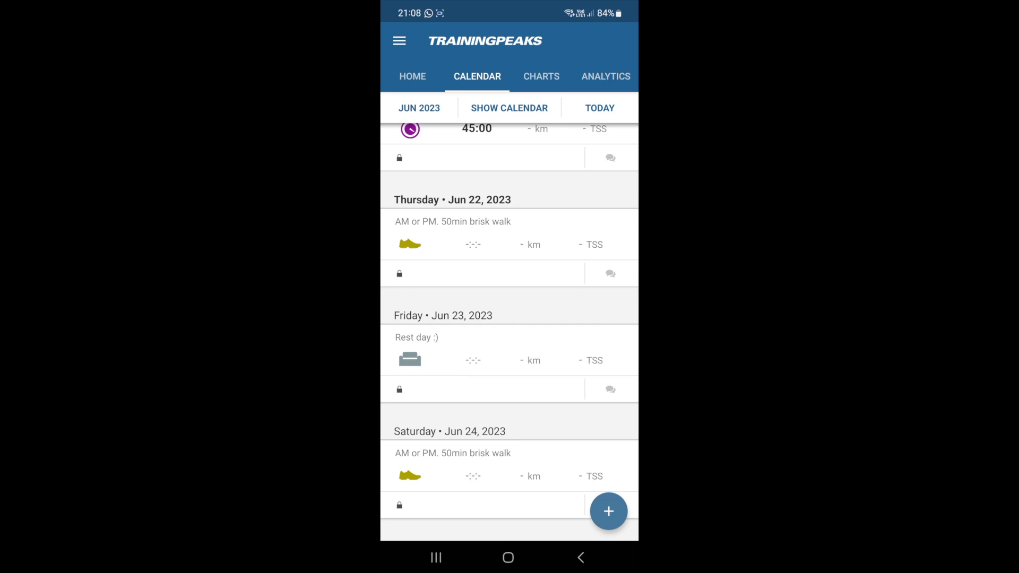
pyautogui.scroll(-4, 510, 332)
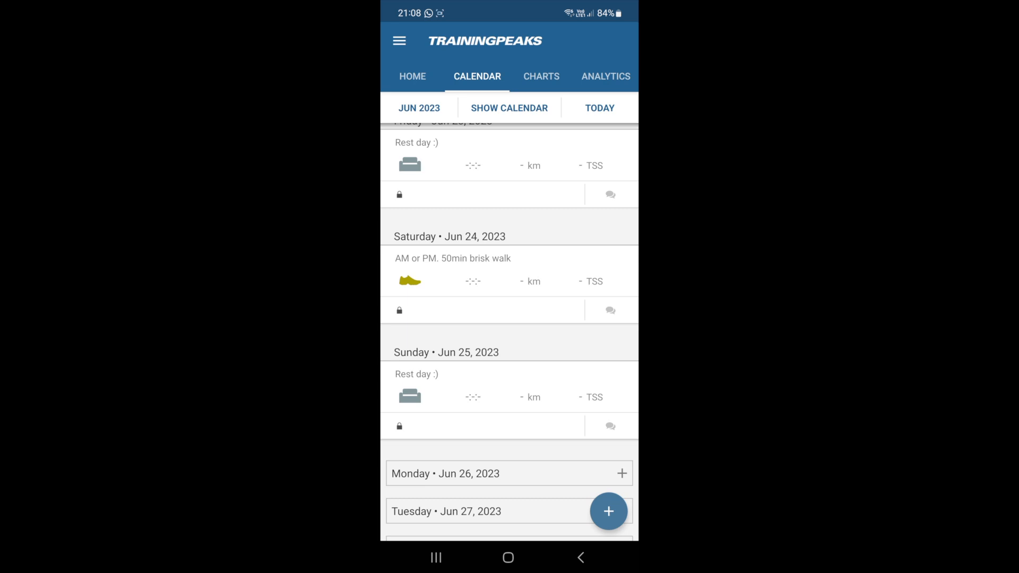
pyautogui.scroll(-2, 509, 332)
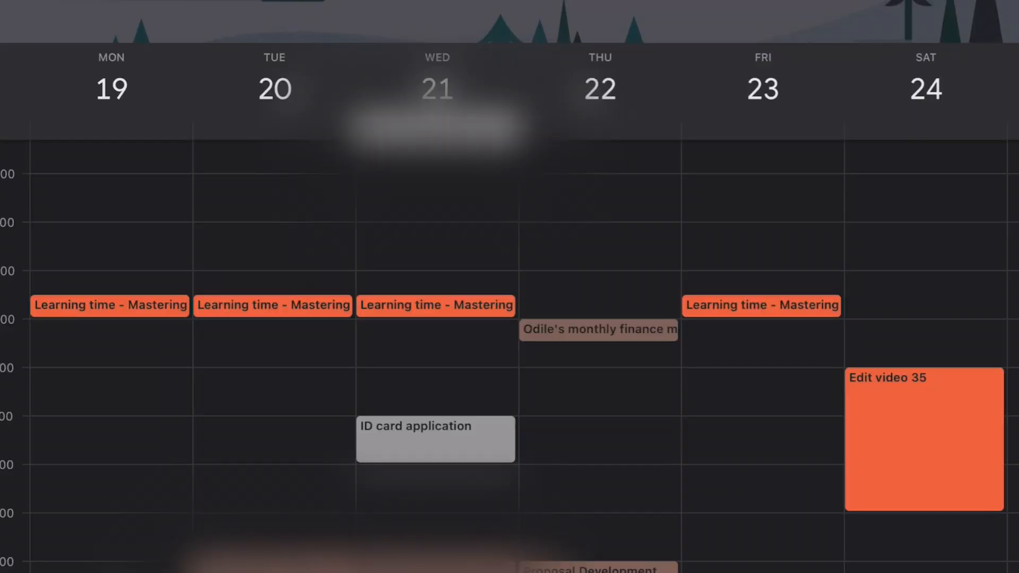
# Add a Monday 'Look at standing orders' event and move it to start at 14:00
pyautogui.click(111, 348)
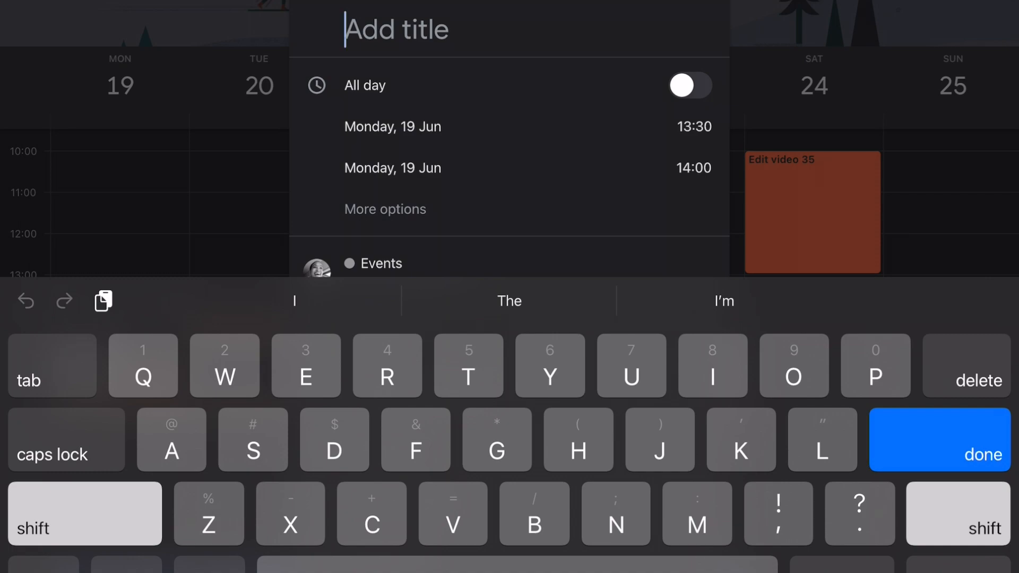
pyautogui.write('Loo')
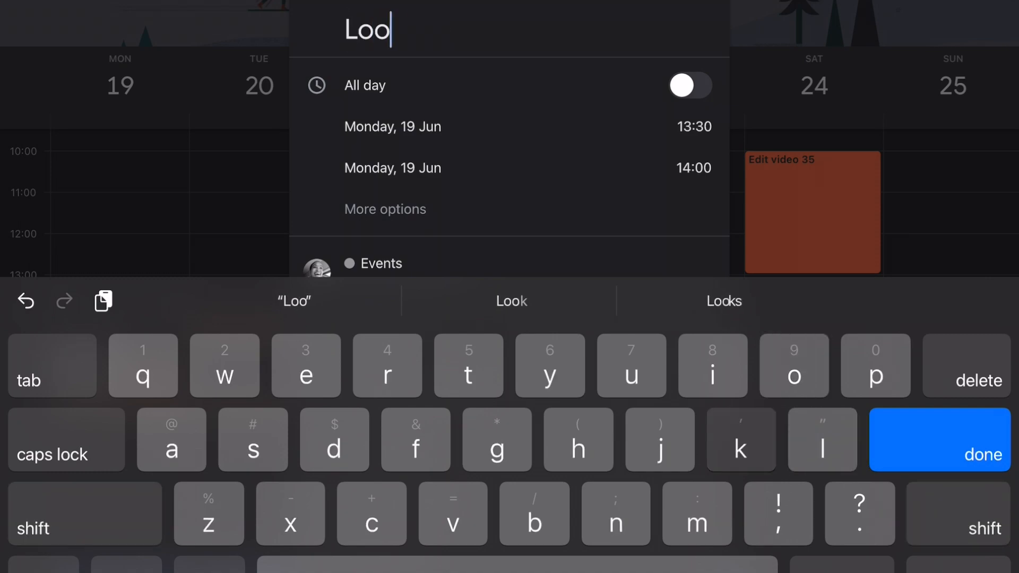
pyautogui.write('k at standing orders')
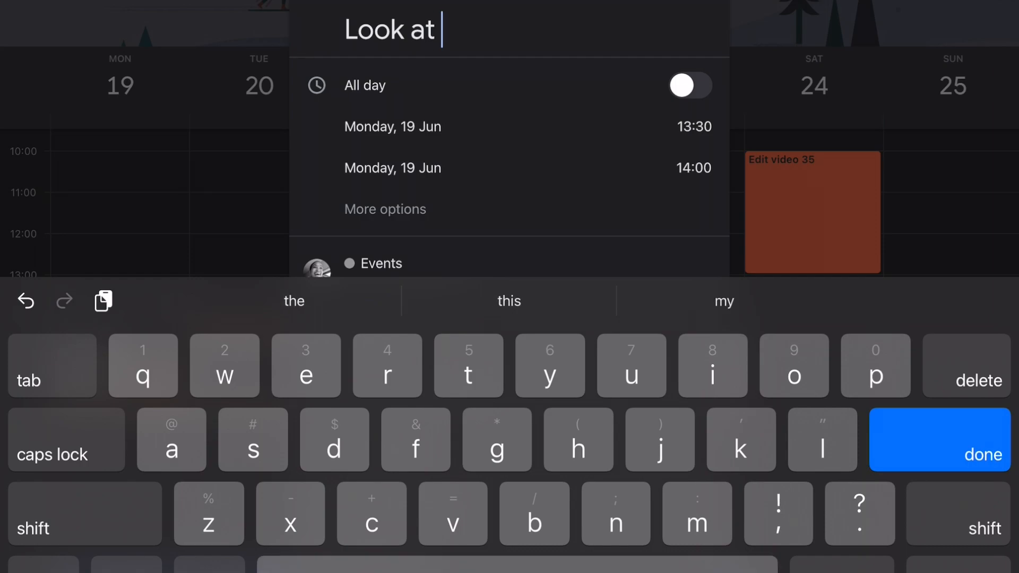
pyautogui.press('Return')
pyautogui.moveTo(120, 307); pyautogui.dragTo(120, 327)
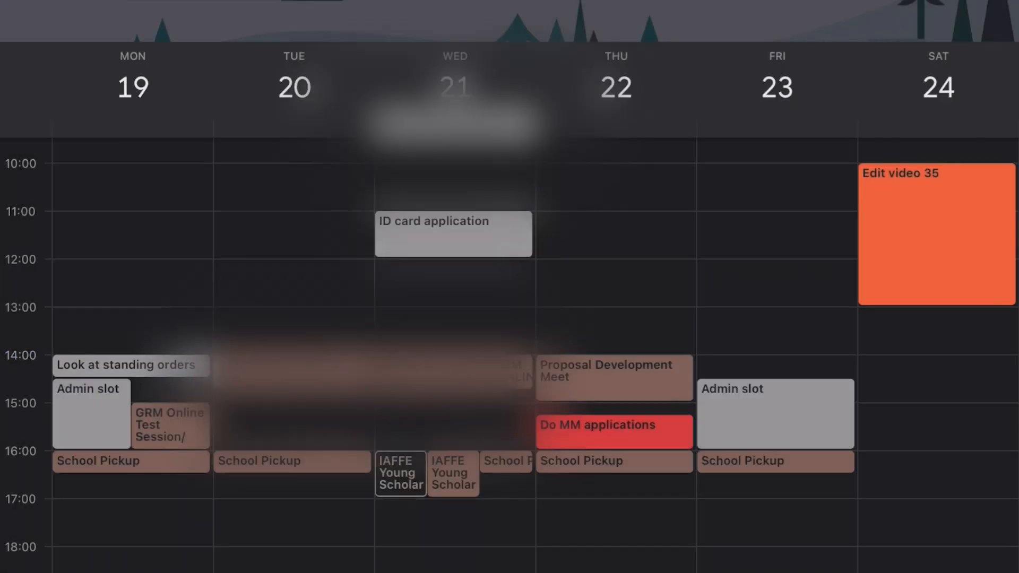
# Add and save a Monday 13:00 'Go through ethics applications' event
pyautogui.click(118, 286)
pyautogui.write('Go through ethics applications')
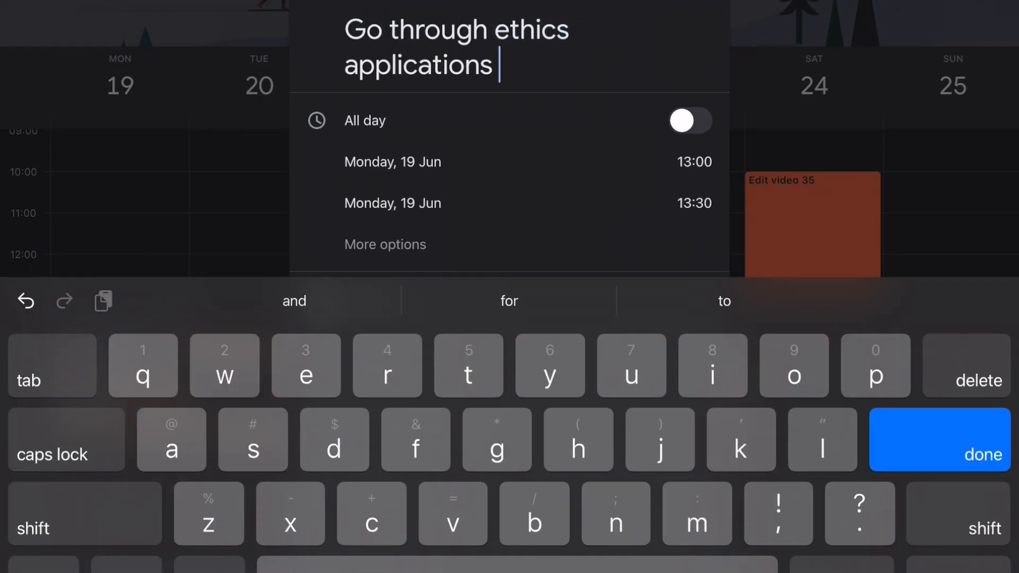
pyautogui.press('Return')
pyautogui.click(694, 203)
pyautogui.scroll(-1, 490, 307)
pyautogui.click(691, 2)
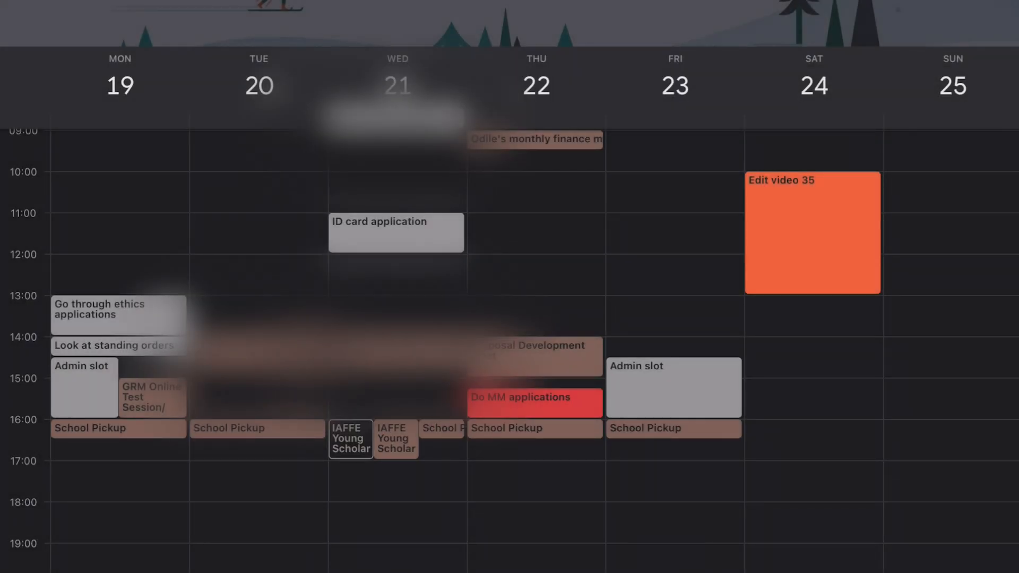
pyautogui.scroll(1, 510, 340)
# Add a yellow Monday 09:00 'Finish data work for #grandmothers paper' event
pyautogui.click(120, 186)
pyautogui.write('Finish data work for ')
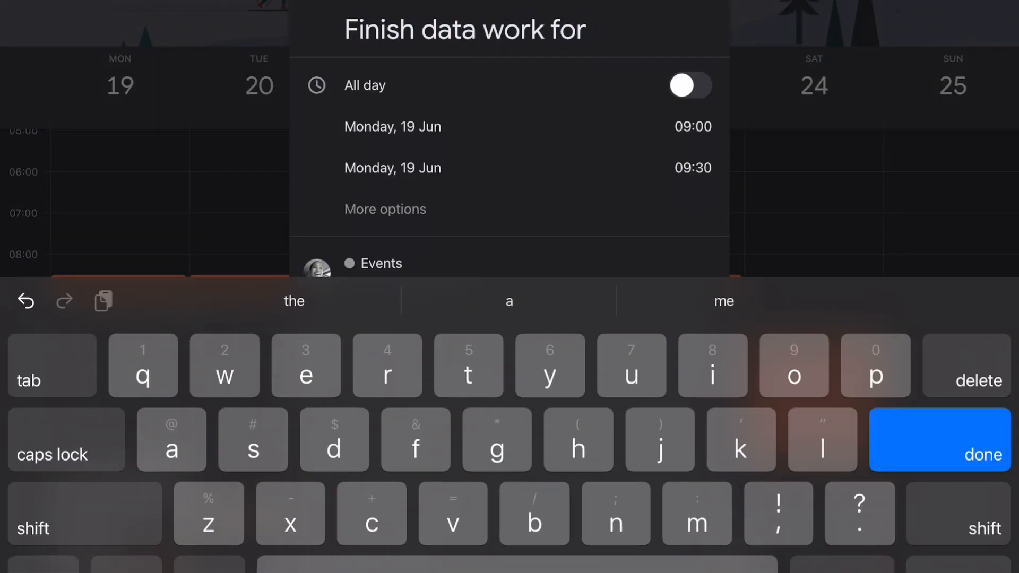
pyautogui.write('#grandmothers paper')
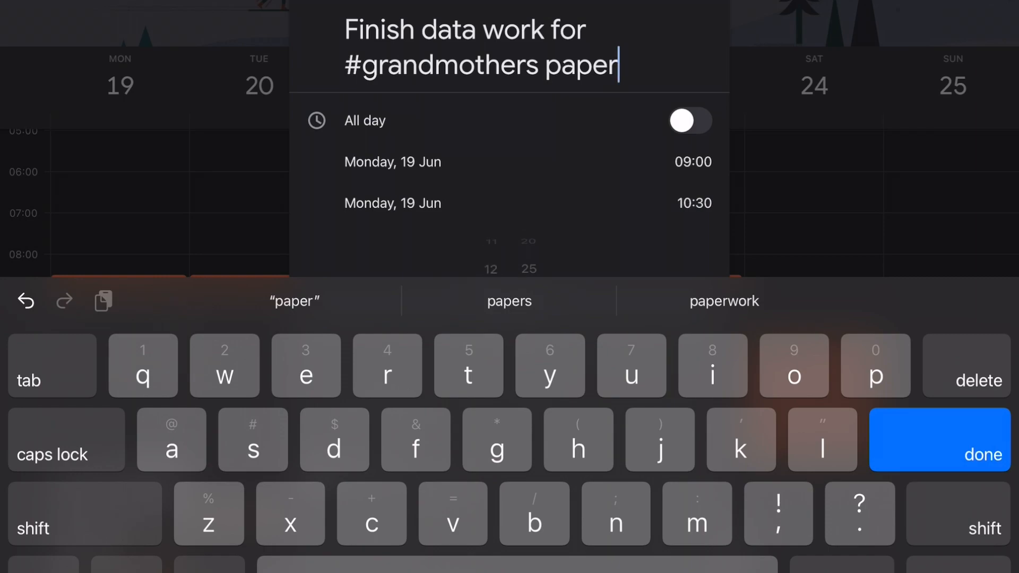
pyautogui.press('Return')
pyautogui.scroll(1, 491, 304)
pyautogui.scroll(-6, 529, 305)
pyautogui.scroll(-5, 510, 339)
pyautogui.click(391, 503)
pyautogui.click(691, 2)
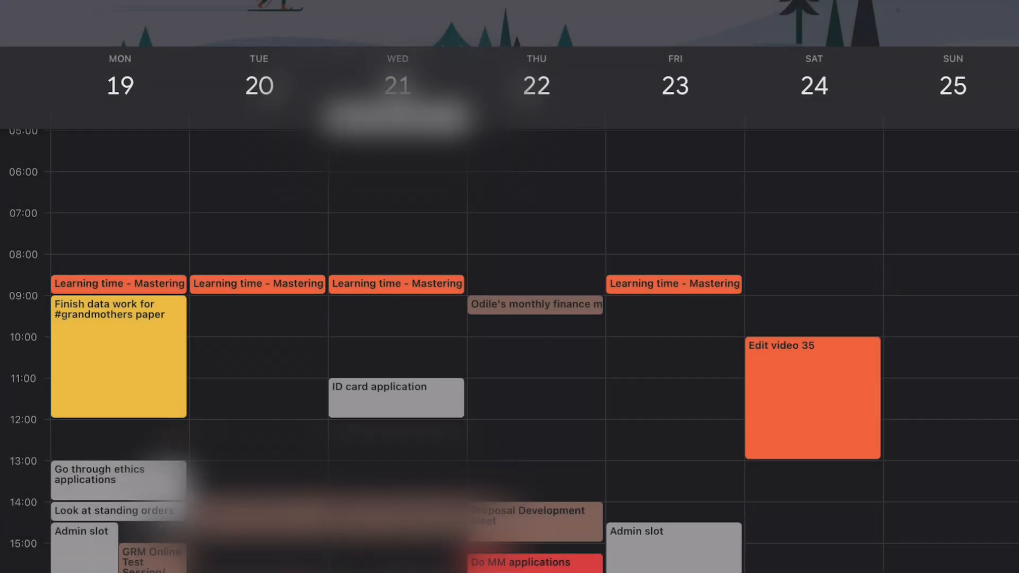
# Add a blue 'Read' event on Monday from 12:00 to 13:00
pyautogui.click(120, 440)
pyautogui.write('Read')
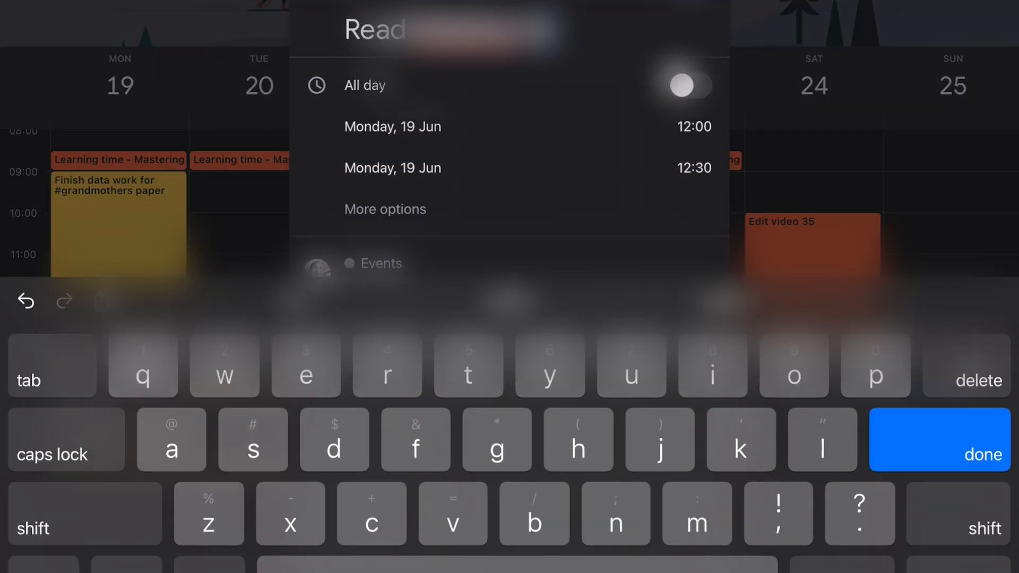
pyautogui.click(694, 167)
pyautogui.scroll(-1, 489, 270)
pyautogui.scroll(6, 529, 271)
pyautogui.scroll(-4, 509, 340)
pyautogui.click(391, 519)
pyautogui.click(691, 2)
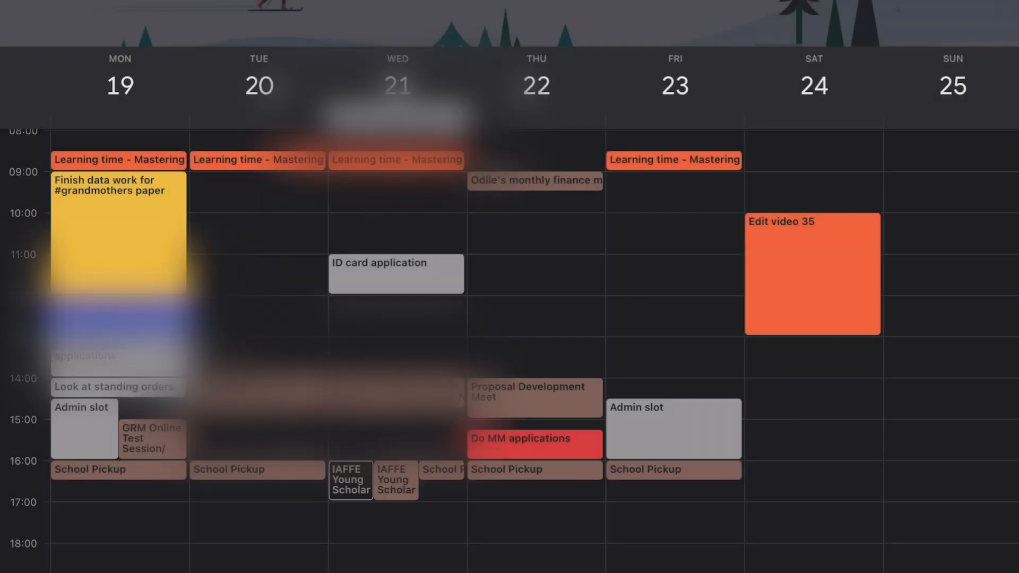
# Add a Tuesday 09:00–10:00 'Finalise #grandmothers poster' event
pyautogui.click(259, 182)
pyautogui.write('Finalise #grandmothers poster')
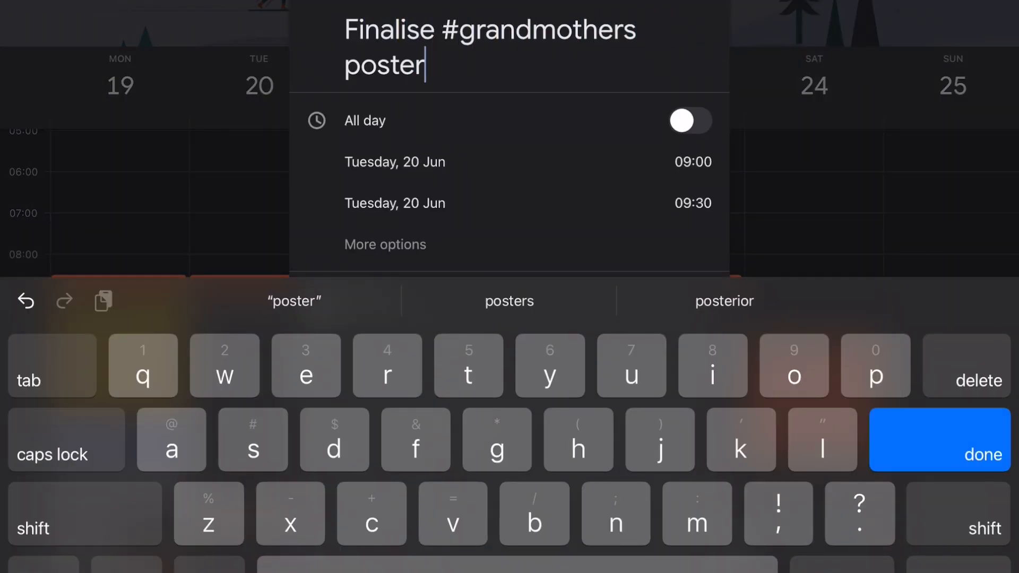
pyautogui.click(693, 203)
pyautogui.scroll(3, 528, 308)
pyautogui.click(691, 2)
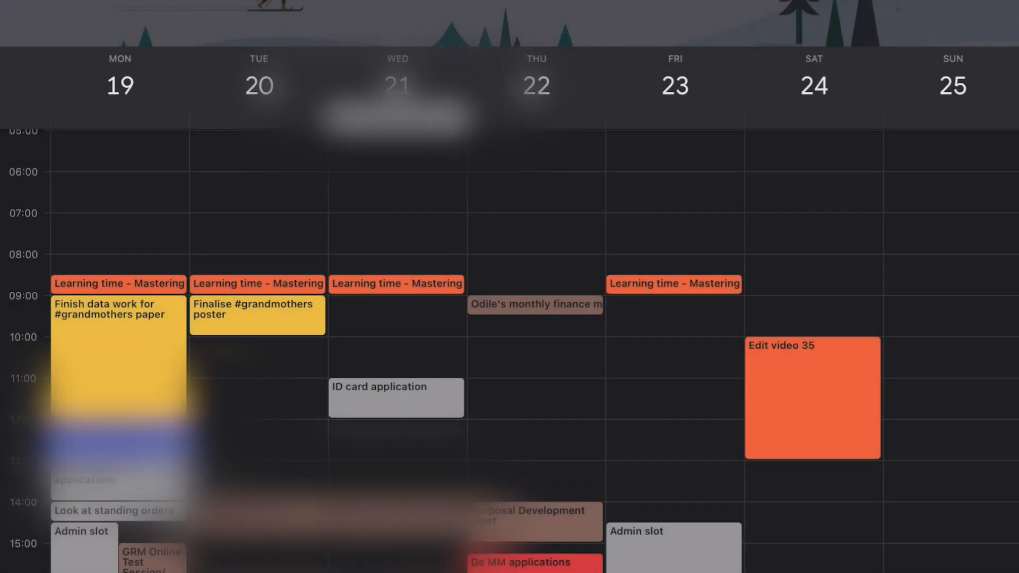
# Add a Tuesday 'Do adjudication report' event from 14:45 to 16:15
pyautogui.click(259, 523)
pyautogui.write('Do adjudication report')
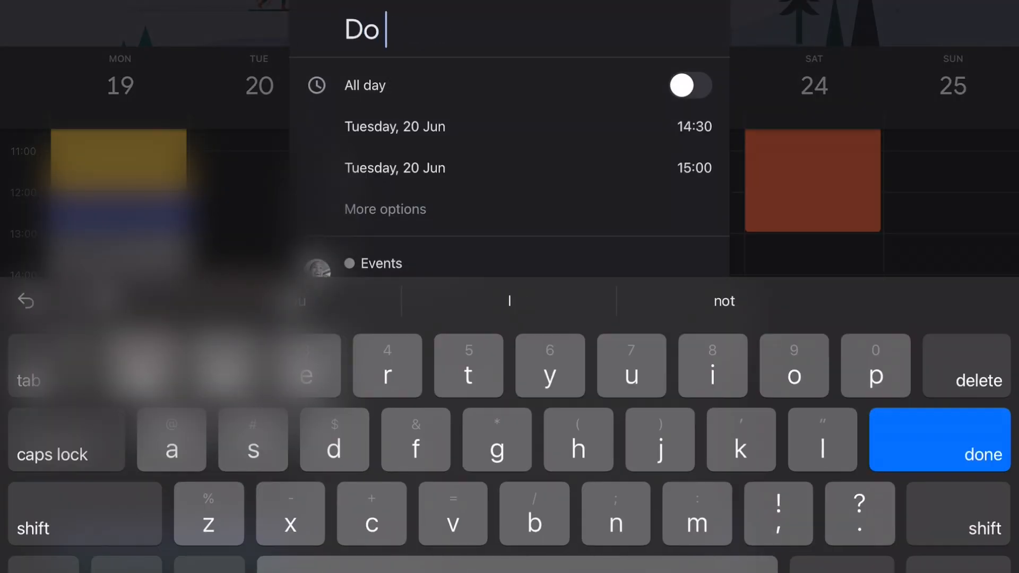
pyautogui.press('Return')
pyautogui.click(694, 126)
pyautogui.scroll(-3, 529, 231)
pyautogui.click(698, 459)
pyautogui.scroll(-1, 487, 394)
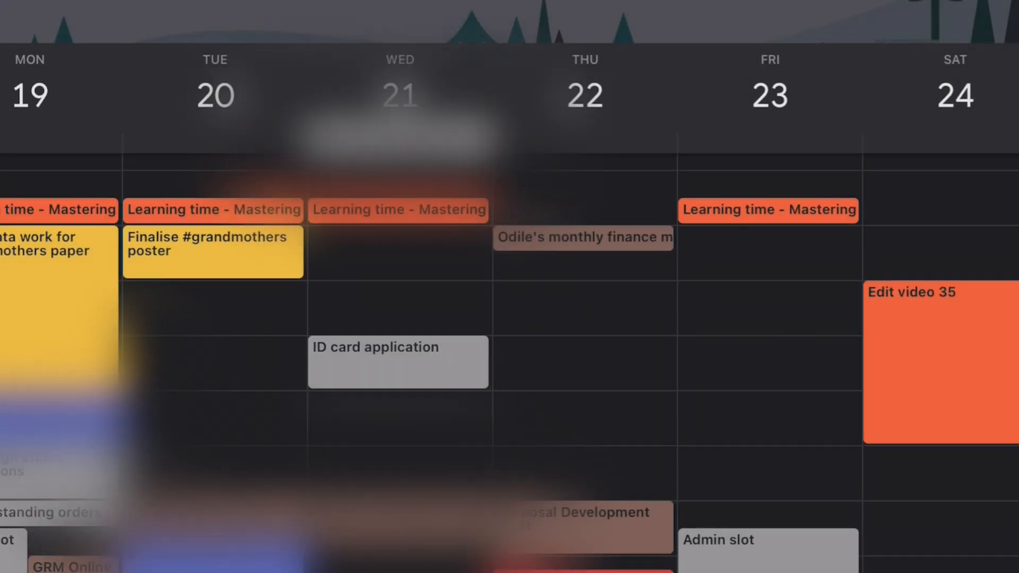
# Create 'Finalise data for #workwomen' on Tuesday, ending at 10:30
pyautogui.click(212, 252)
pyautogui.click(682, 221)
pyautogui.scroll(-2, 510, 319)
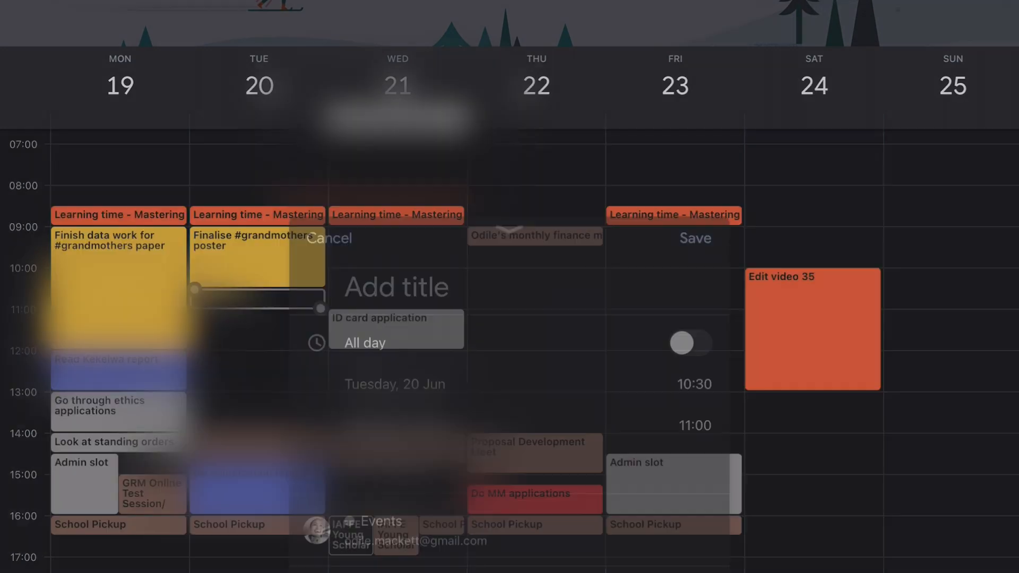
pyautogui.write('Finalise data for #workwomen')
pyautogui.press('Return')
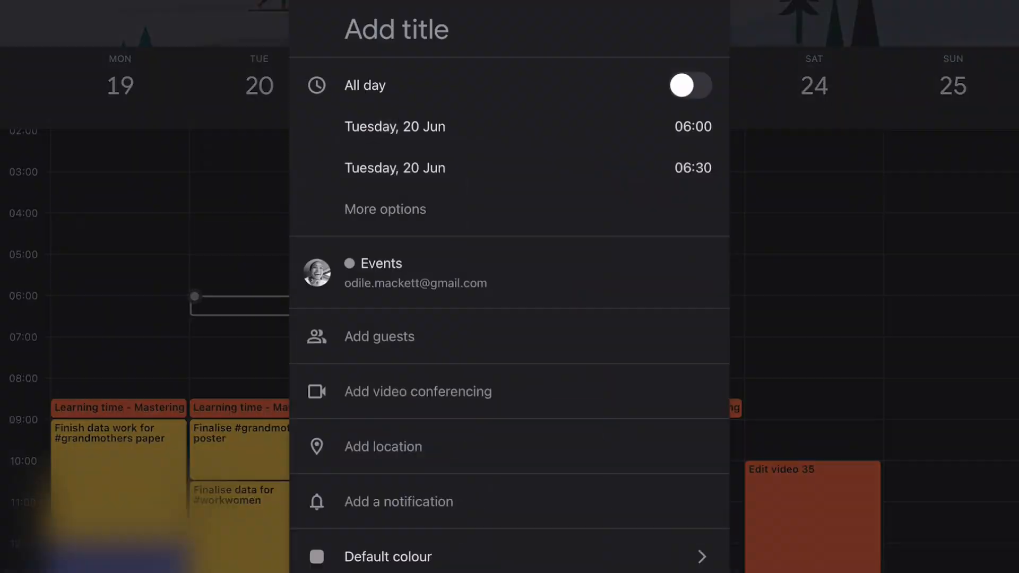
# Add a 06:00 'Walk 🚶‍♀️' event on Tuesday, then type 'stretch' for a stretch event
pyautogui.write('Walk')
pyautogui.hscroll(5, 510, 425)
pyautogui.hscroll(5, 510, 425)
pyautogui.write('🚶\u200d♀️')
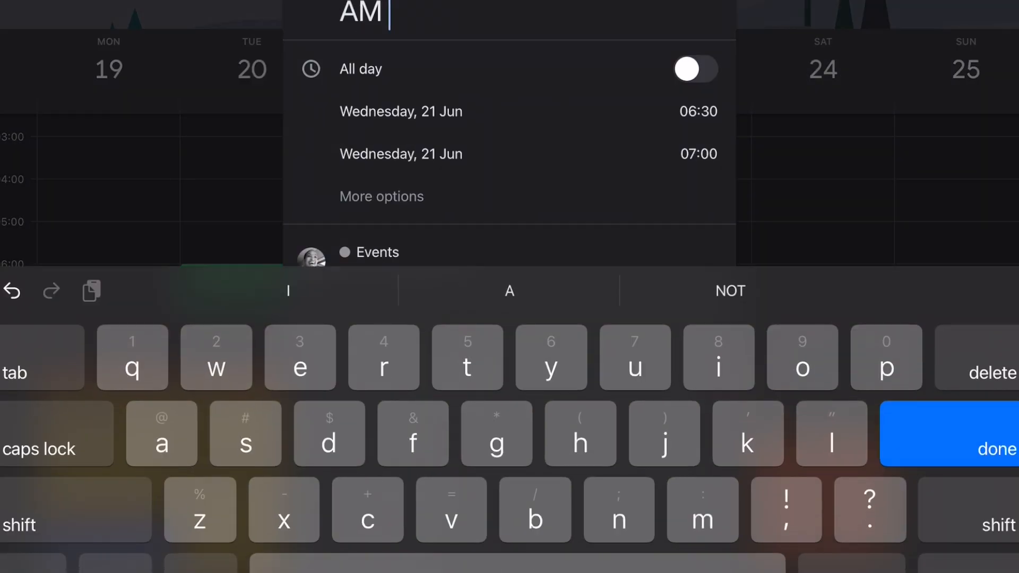
pyautogui.write('stretch')
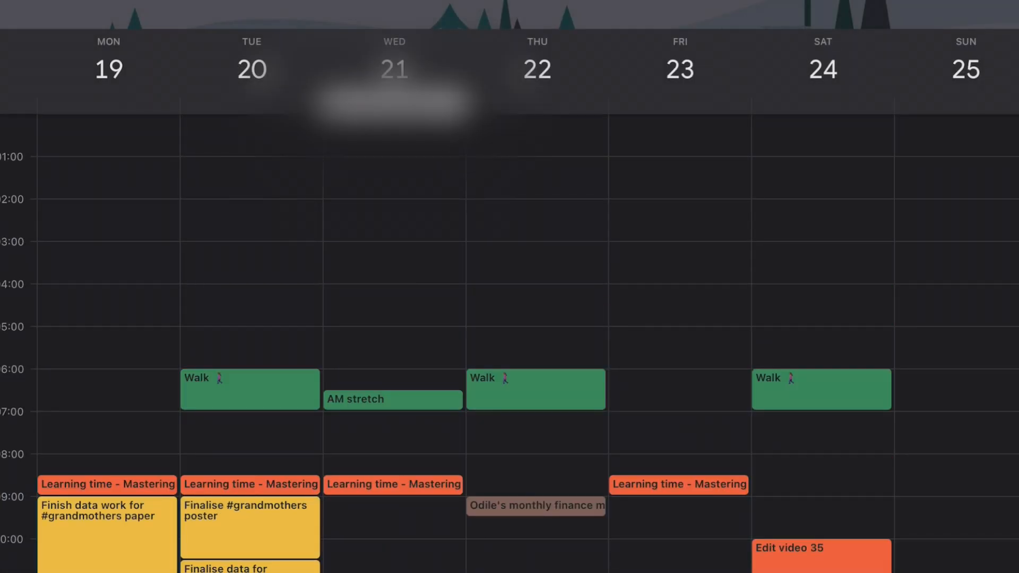
# Add a 'Travel time' event on Wednesday
pyautogui.scroll(-5, 509, 340)
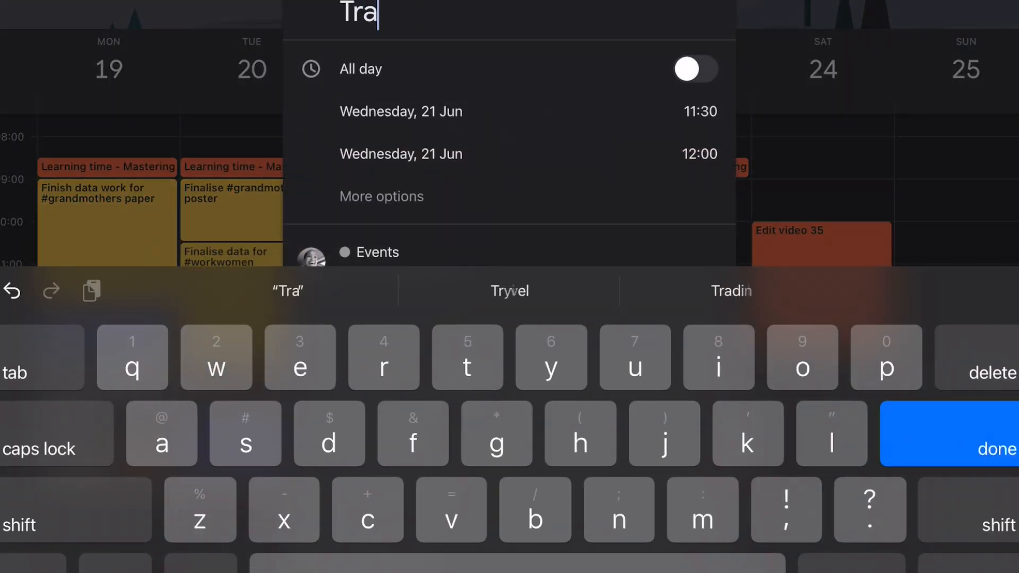
pyautogui.write('vel time')
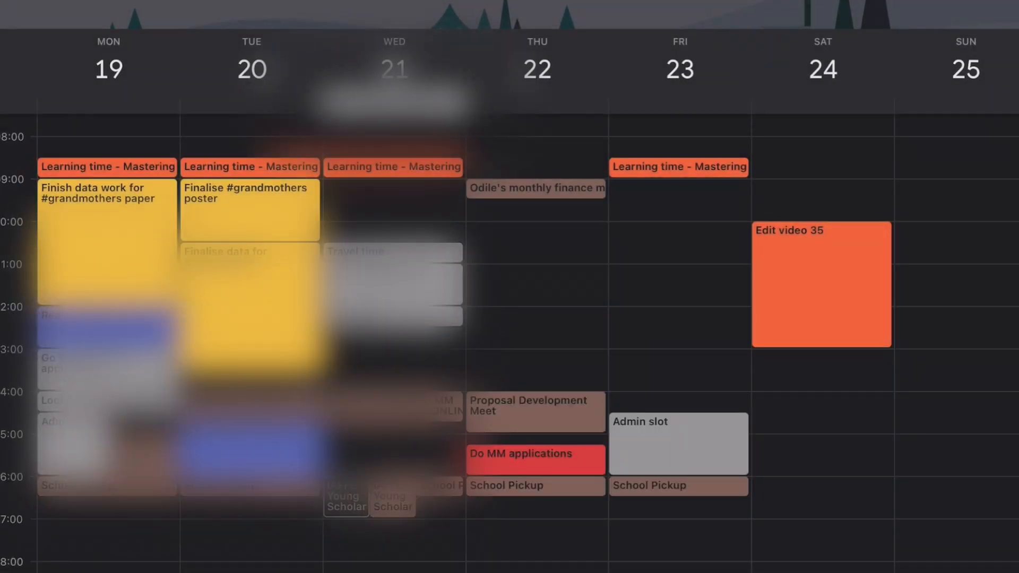
pyautogui.scroll(2, 510, 340)
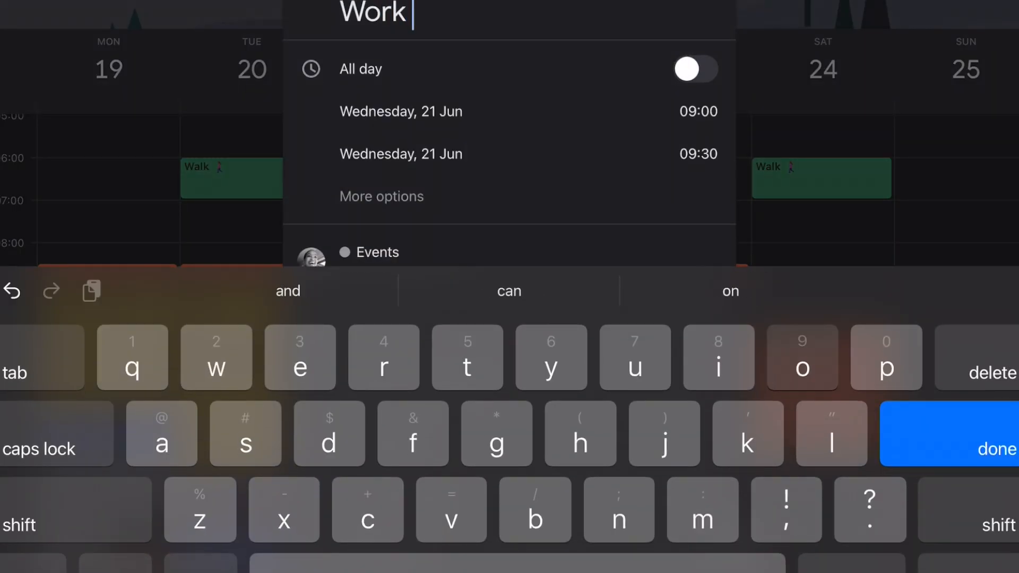
# Add a Wednesday 'Work on #workwomen' event
pyautogui.write('on #workwomen')
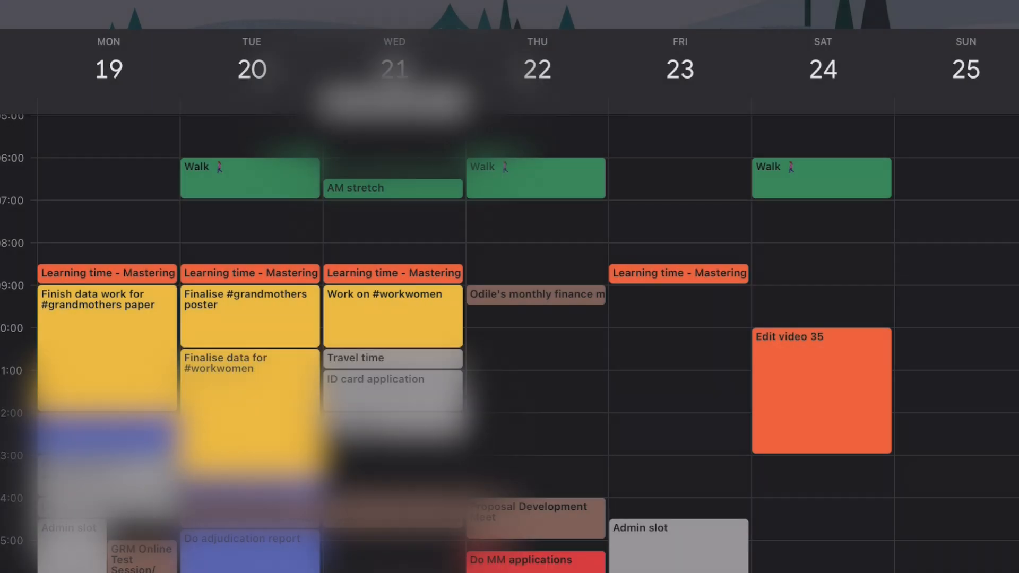
pyautogui.scroll(-1, 510, 340)
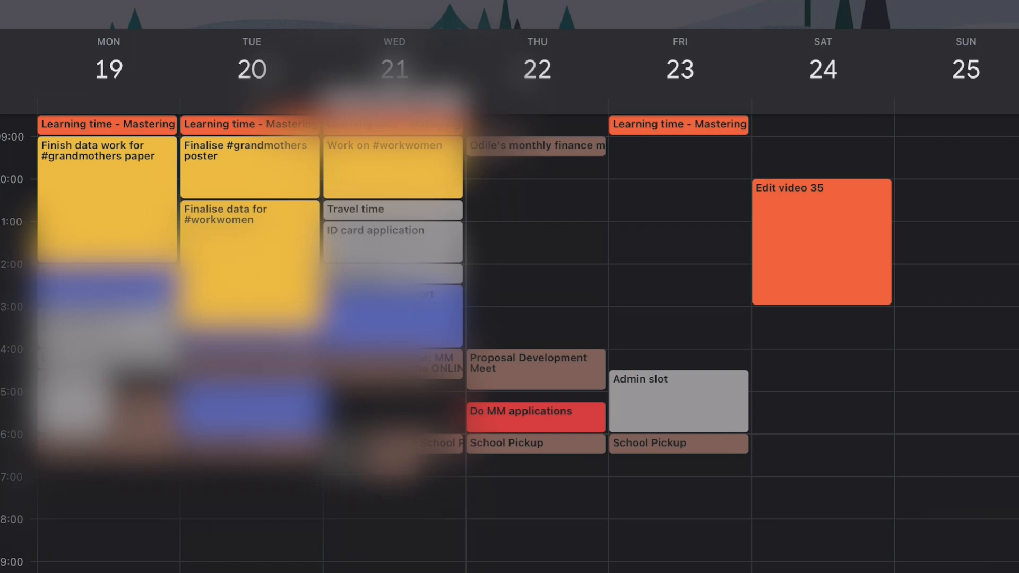
pyautogui.scroll(3, 509, 340)
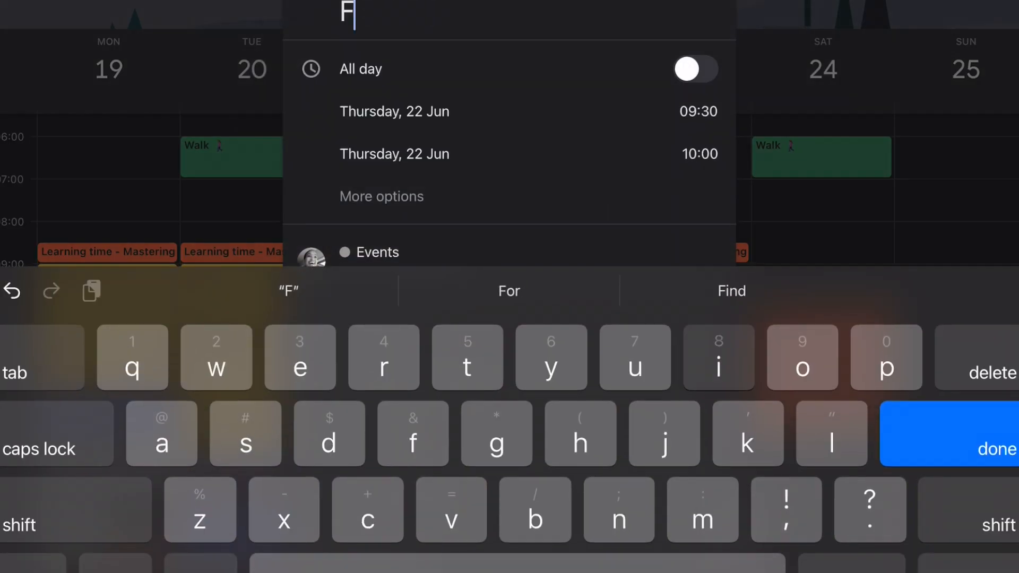
# Add Thursday's 'Work on presentation for #workwomen paper' and Friday's 'Work on #workwomen report' events
pyautogui.write('Work on presentation for #workwomen')
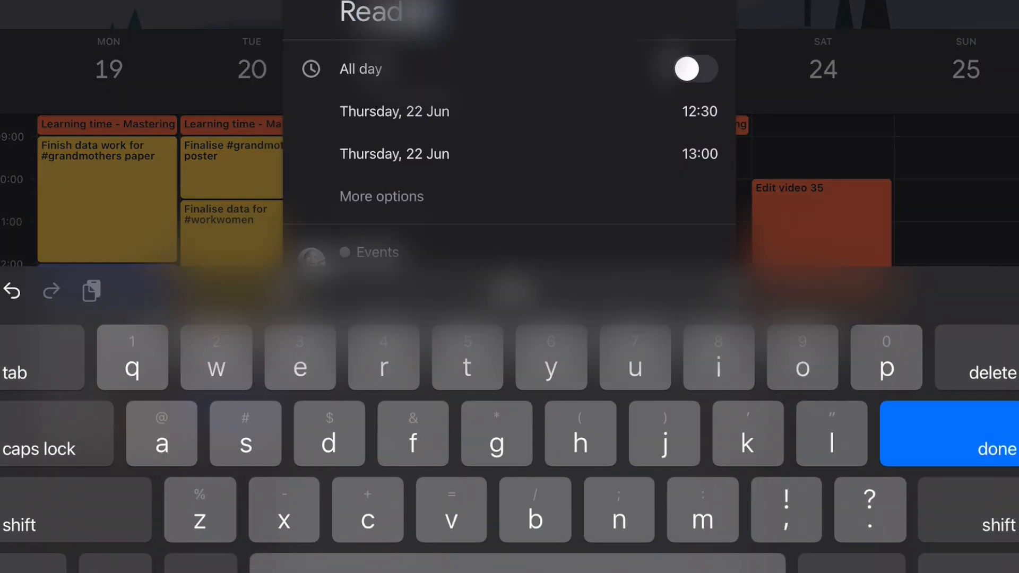
pyautogui.write('paper')
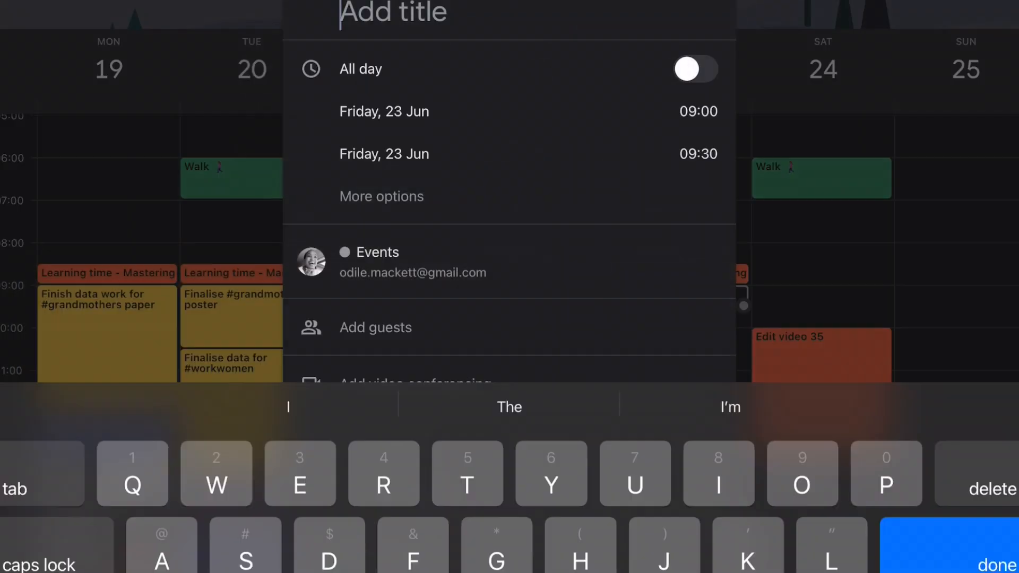
pyautogui.write('Work on #workwomen')
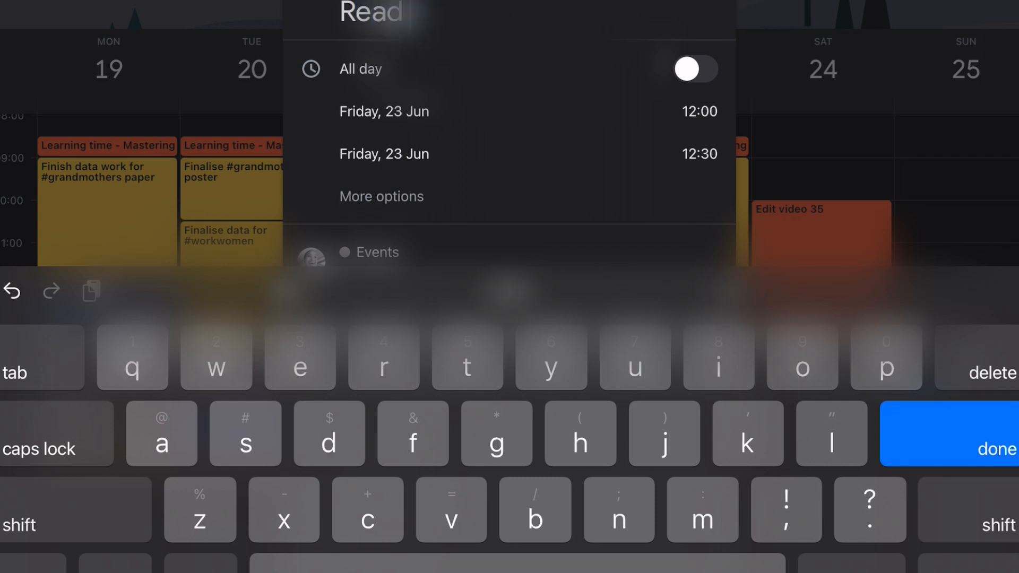
pyautogui.write('report')
pyautogui.click(699, 154)
pyautogui.moveTo(490, 301); pyautogui.dragTo(490, 221)
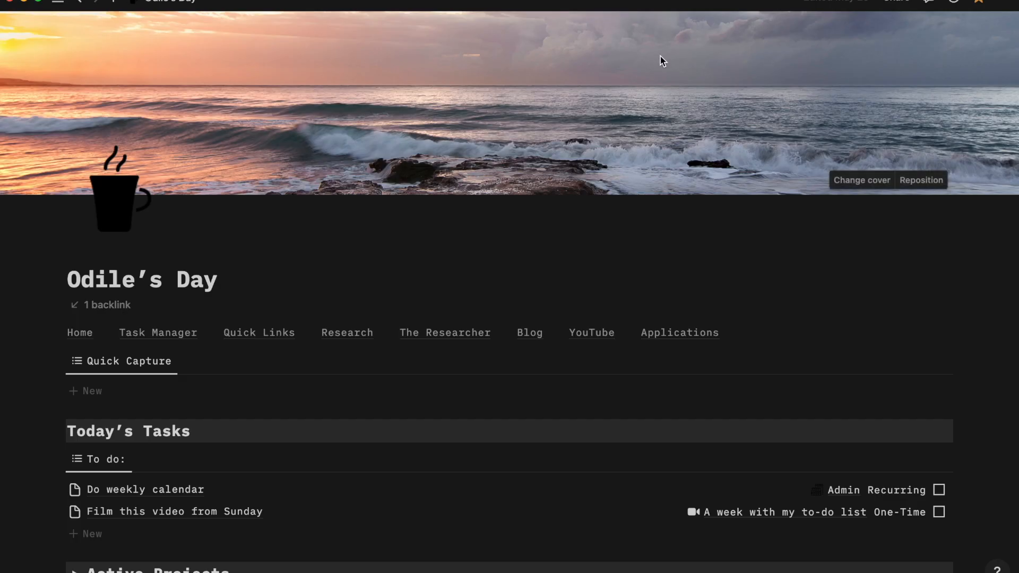
pyautogui.scroll(-1, 205, 470)
# In Notion, change the Do weekly calendar task's Do Date to June 25, 2023
pyautogui.click(146, 450)
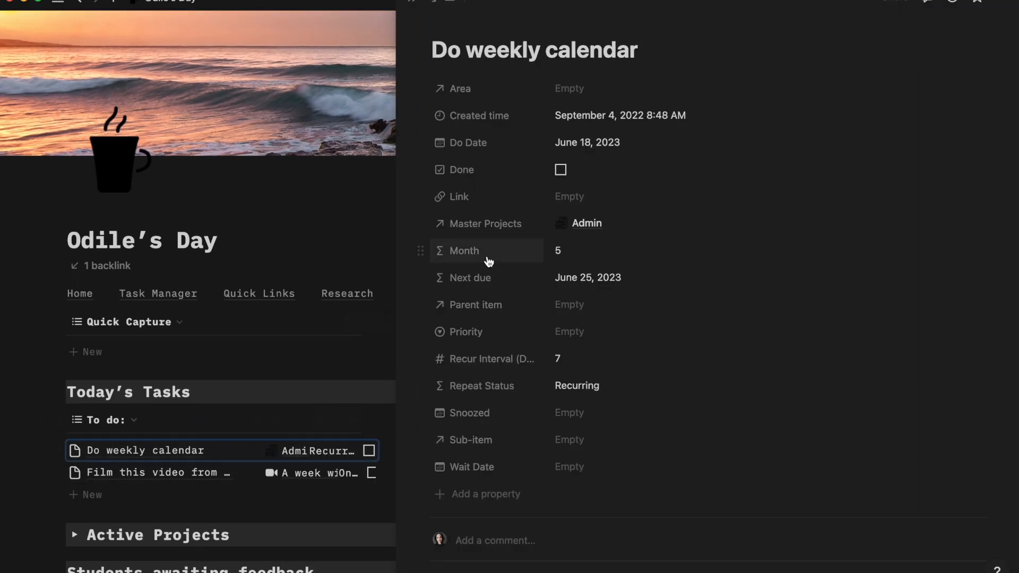
pyautogui.click(584, 143)
pyautogui.click(712, 312)
pyautogui.press('Escape')
pyautogui.click(415, 7)
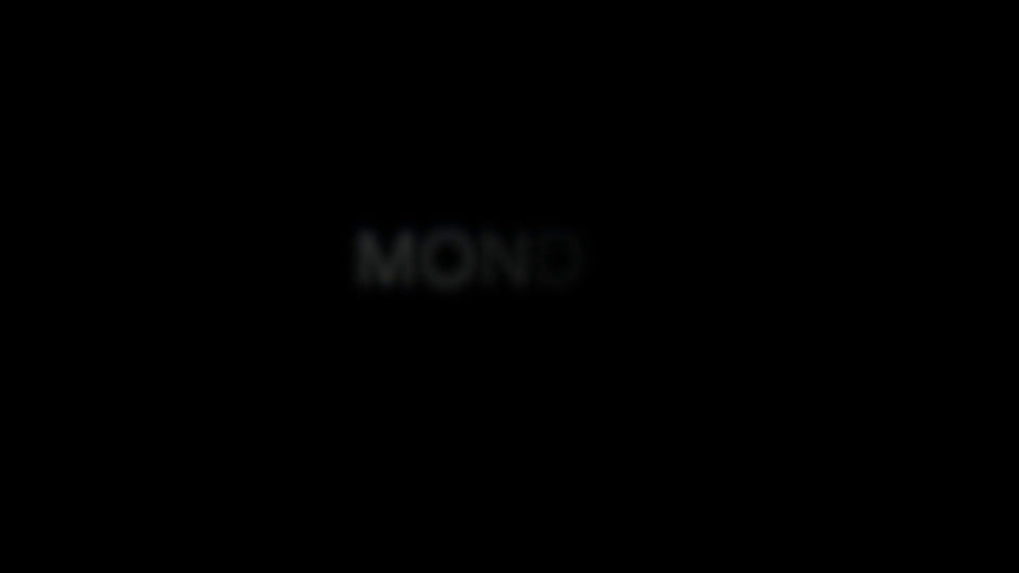